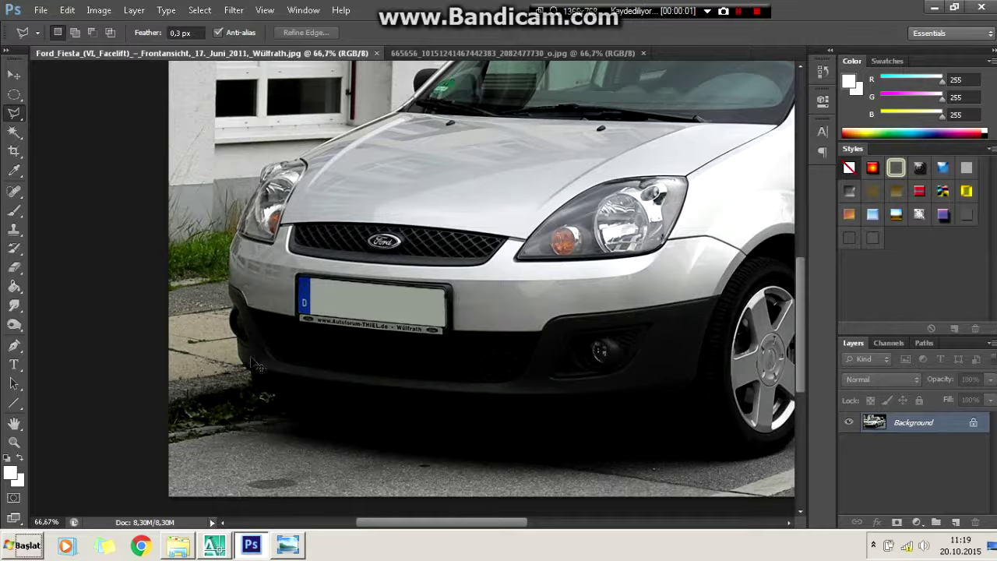
Zoom to 100% and trace the Fiesta's bumper and front wheel with the Polygonal Lasso.
{"action": "key", "text": "ctrl+1"}
{"action": "left_click", "coordinate": [166, 416]}
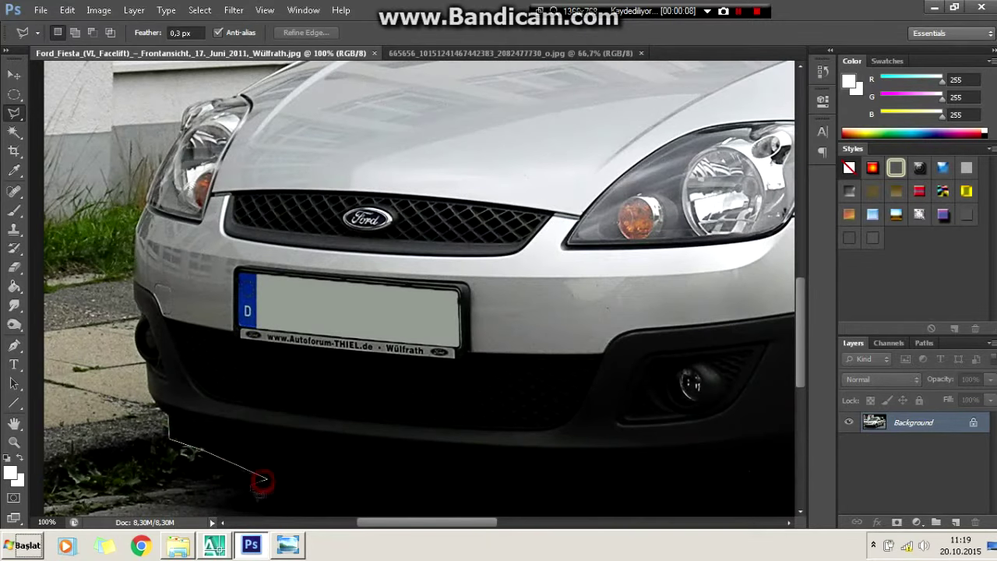
{"action": "left_click", "coordinate": [519, 412]}
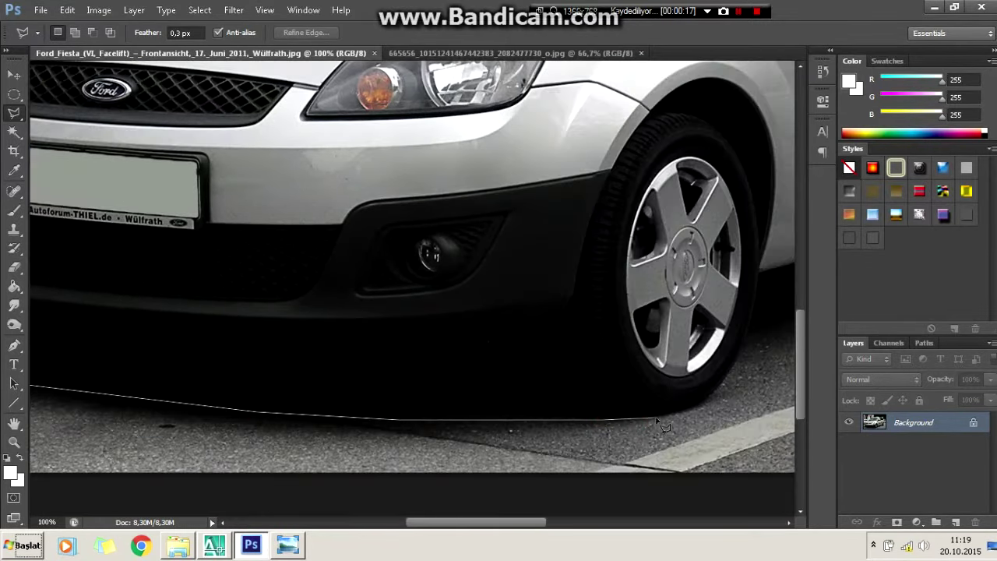
{"action": "left_click", "coordinate": [662, 419]}
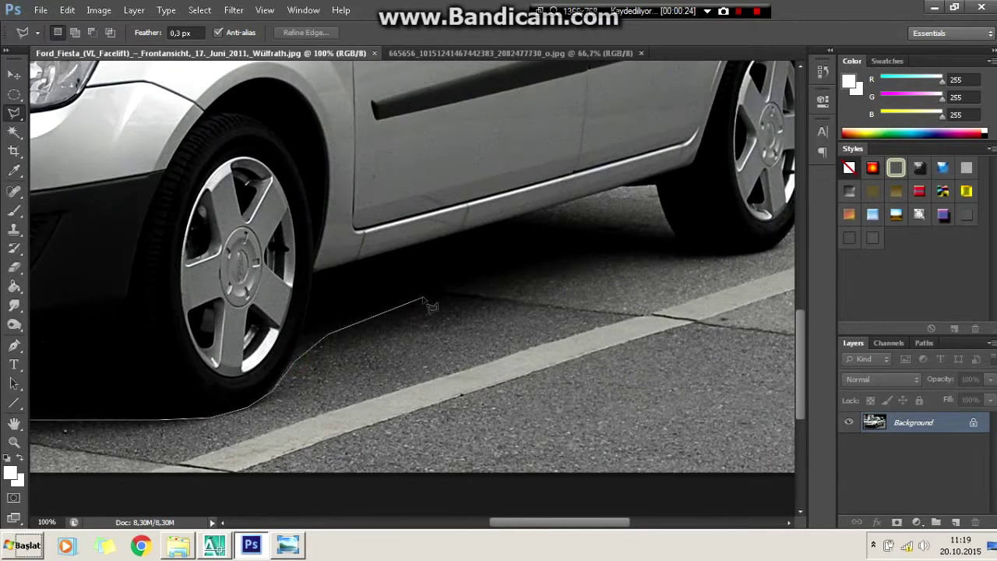
{"action": "scroll", "coordinate": [243, 343], "scroll_direction": "up", "scroll_amount": 3}
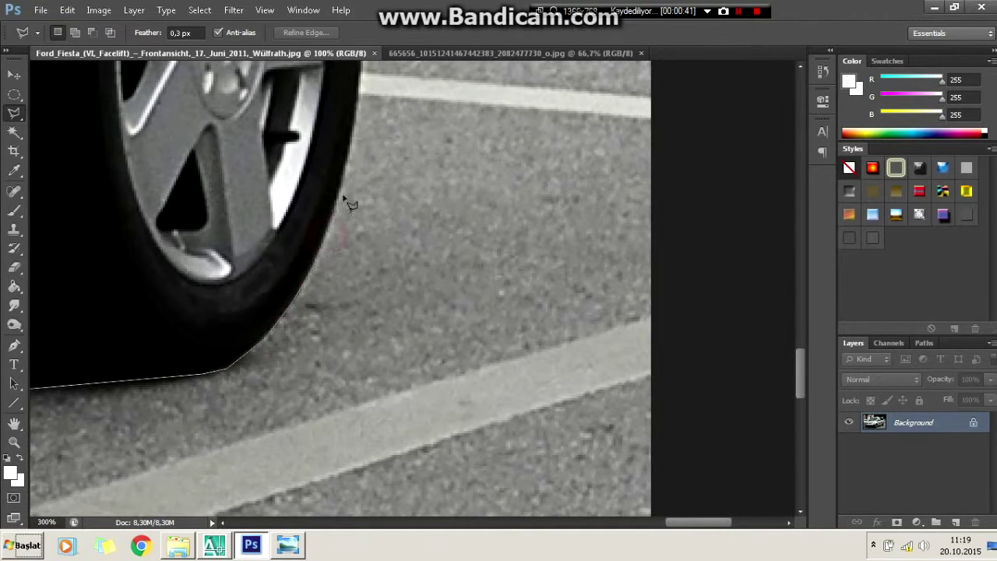
{"action": "left_click_drag", "start_coordinate": [364, 89], "coordinate": [372, 353]}
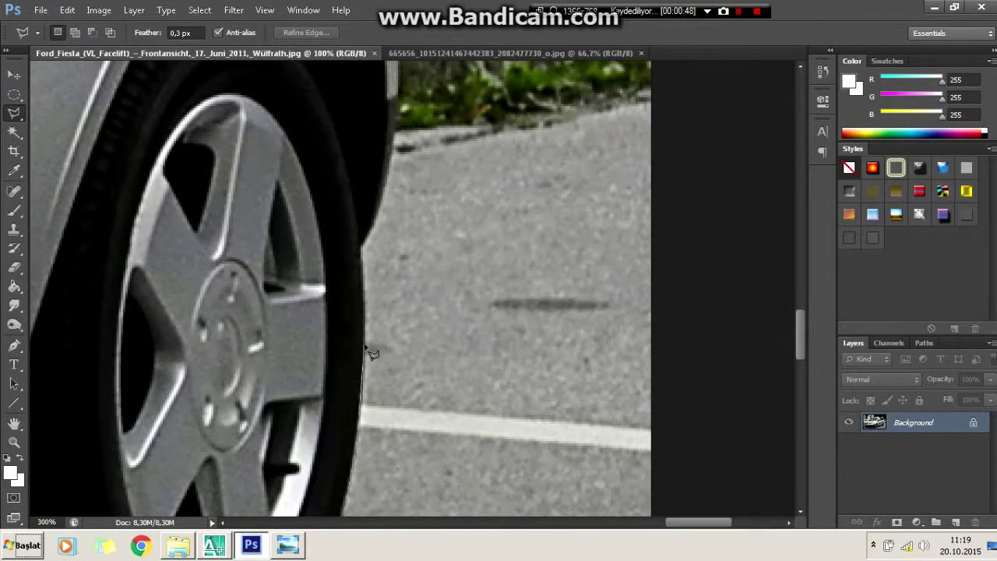
{"action": "scroll", "coordinate": [397, 234], "scroll_direction": "up", "scroll_amount": 3}
{"action": "scroll", "coordinate": [401, 311], "scroll_direction": "up", "scroll_amount": 3}
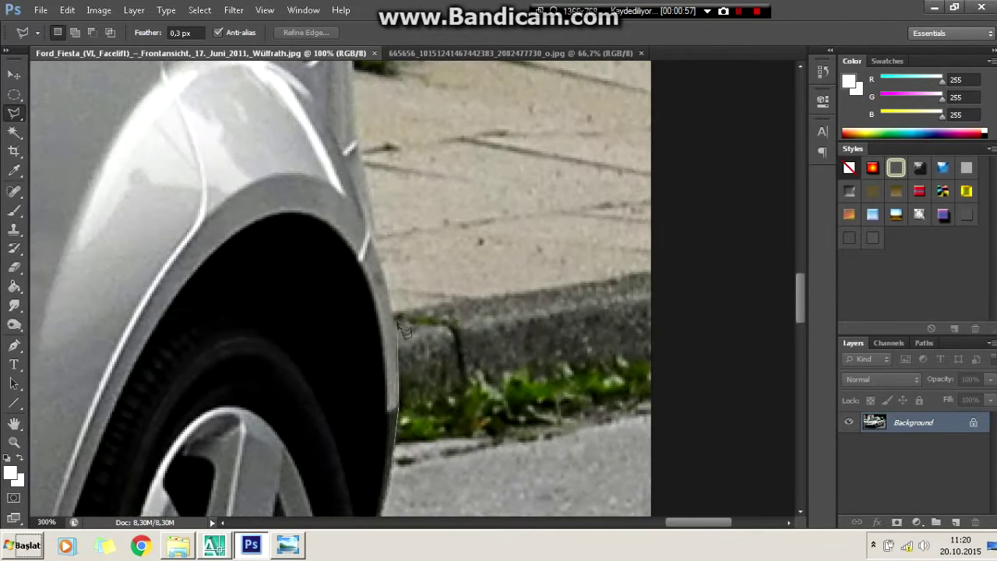
{"action": "scroll", "coordinate": [366, 226], "scroll_direction": "up", "scroll_amount": 4}
{"action": "scroll", "coordinate": [362, 272], "scroll_direction": "up", "scroll_amount": 1}
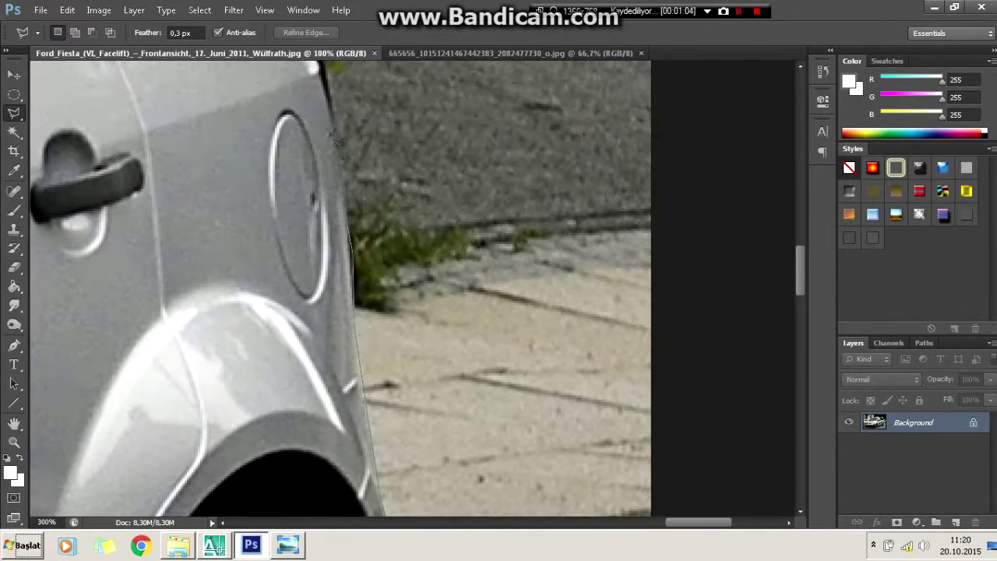
{"action": "scroll", "coordinate": [343, 234], "scroll_direction": "up", "scroll_amount": 4}
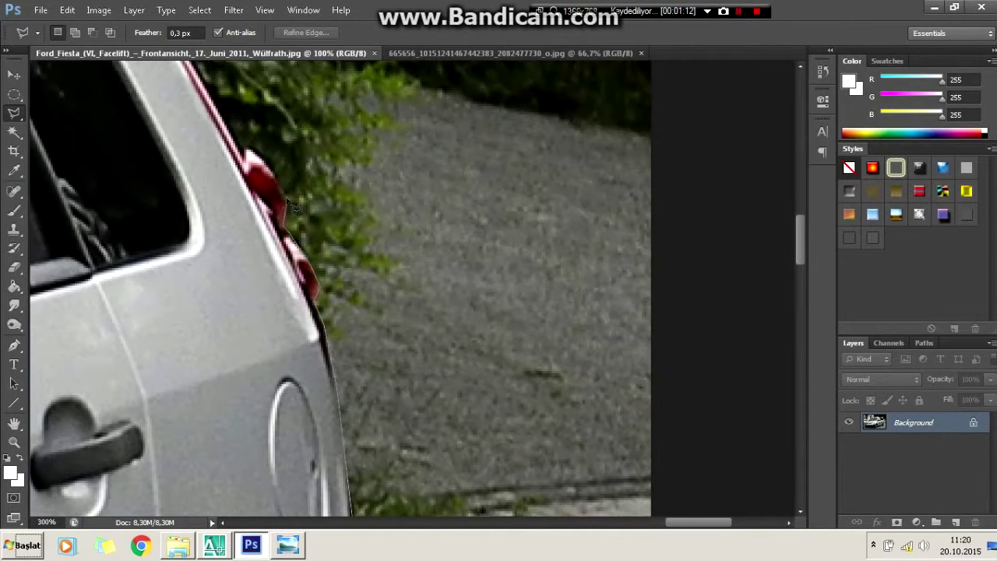
{"action": "scroll", "coordinate": [227, 110], "scroll_direction": "up", "scroll_amount": 4}
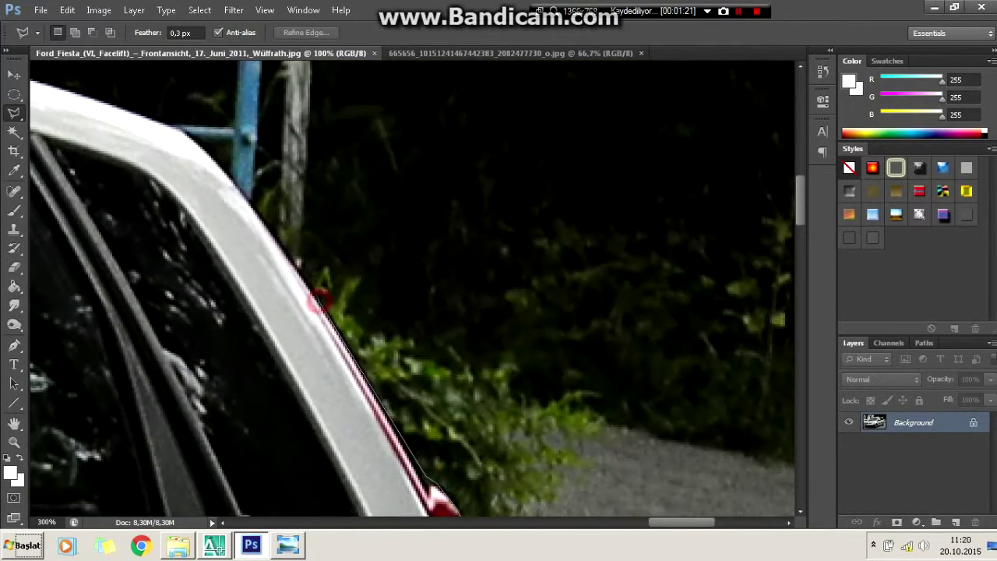
Continue the lasso outline over the roof line and around the rest of the car.
{"action": "left_click_drag", "start_coordinate": [51, 89], "coordinate": [262, 131]}
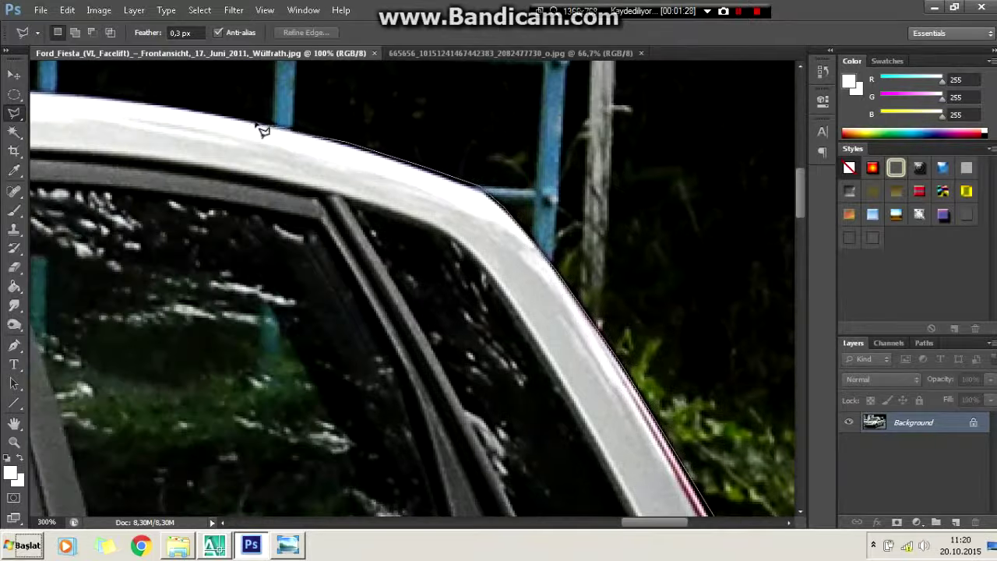
{"action": "left_click_drag", "start_coordinate": [113, 107], "coordinate": [253, 216]}
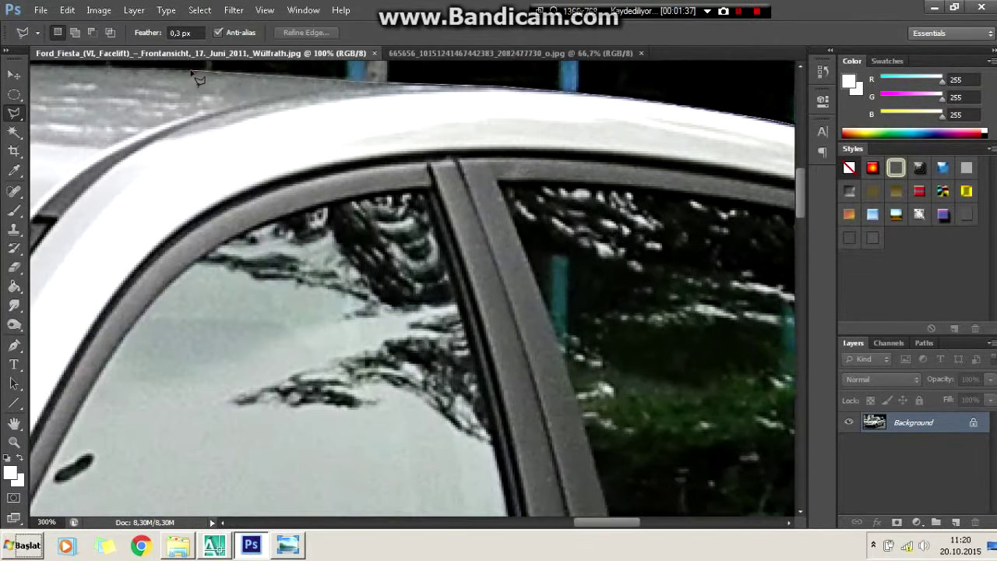
{"action": "scroll", "coordinate": [254, 216], "scroll_direction": "left", "scroll_amount": 5}
{"action": "scroll", "coordinate": [253, 216], "scroll_direction": "left", "scroll_amount": 3}
{"action": "scroll", "coordinate": [253, 216], "scroll_direction": "left", "scroll_amount": 3}
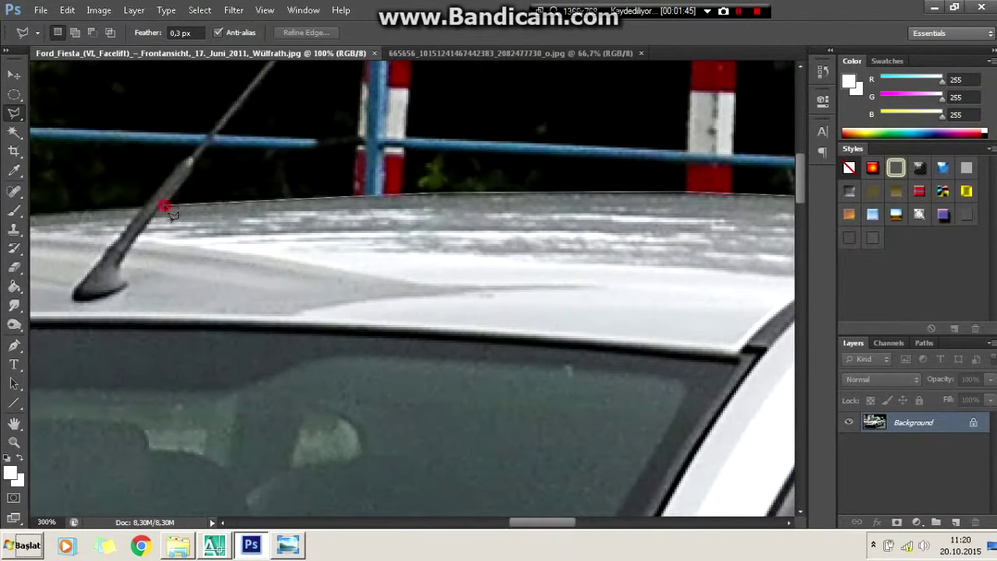
{"action": "scroll", "coordinate": [253, 216], "scroll_direction": "left", "scroll_amount": 1}
{"action": "scroll", "coordinate": [389, 227], "scroll_direction": "left", "scroll_amount": 8}
{"action": "scroll", "coordinate": [305, 258], "scroll_direction": "left", "scroll_amount": 5}
{"action": "scroll", "coordinate": [117, 331], "scroll_direction": "left", "scroll_amount": 5}
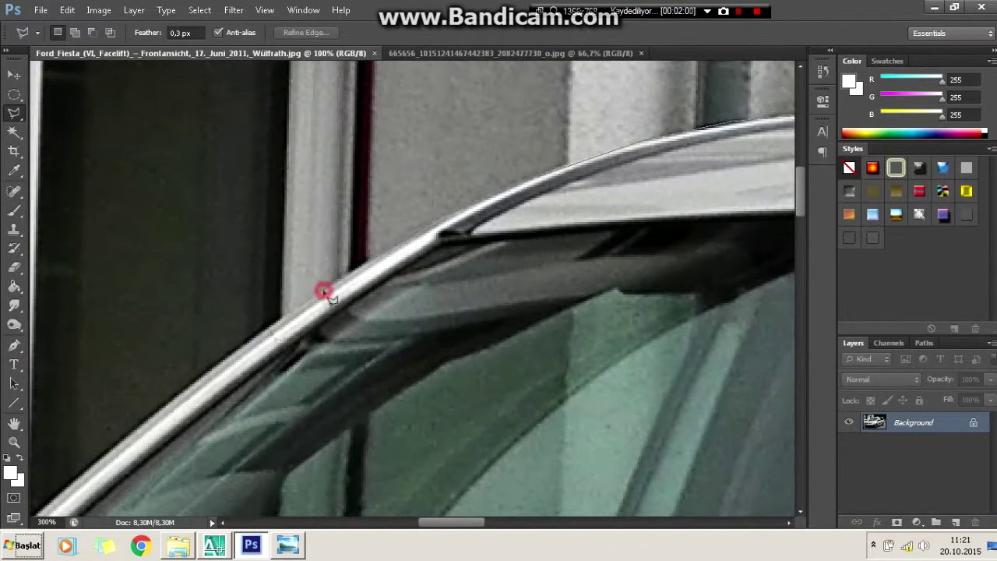
{"action": "scroll", "coordinate": [327, 289], "scroll_direction": "down", "scroll_amount": 5}
{"action": "scroll", "coordinate": [147, 407], "scroll_direction": "down", "scroll_amount": 5}
{"action": "scroll", "coordinate": [178, 366], "scroll_direction": "left", "scroll_amount": 3}
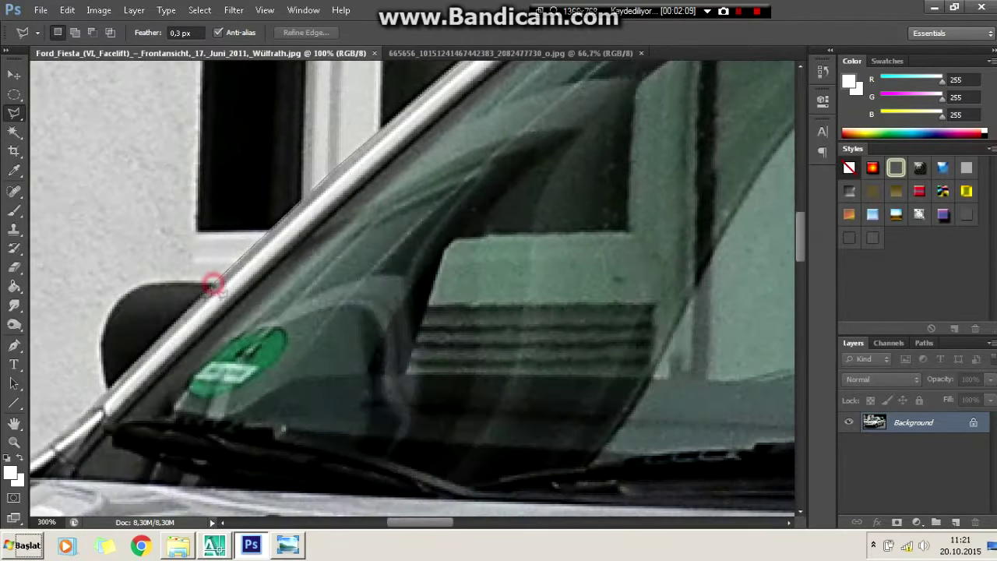
{"action": "scroll", "coordinate": [267, 405], "scroll_direction": "left", "scroll_amount": 10}
{"action": "scroll", "coordinate": [267, 405], "scroll_direction": "down", "scroll_amount": 5}
{"action": "scroll", "coordinate": [288, 304], "scroll_direction": "left", "scroll_amount": 4}
{"action": "scroll", "coordinate": [259, 292], "scroll_direction": "down", "scroll_amount": 3}
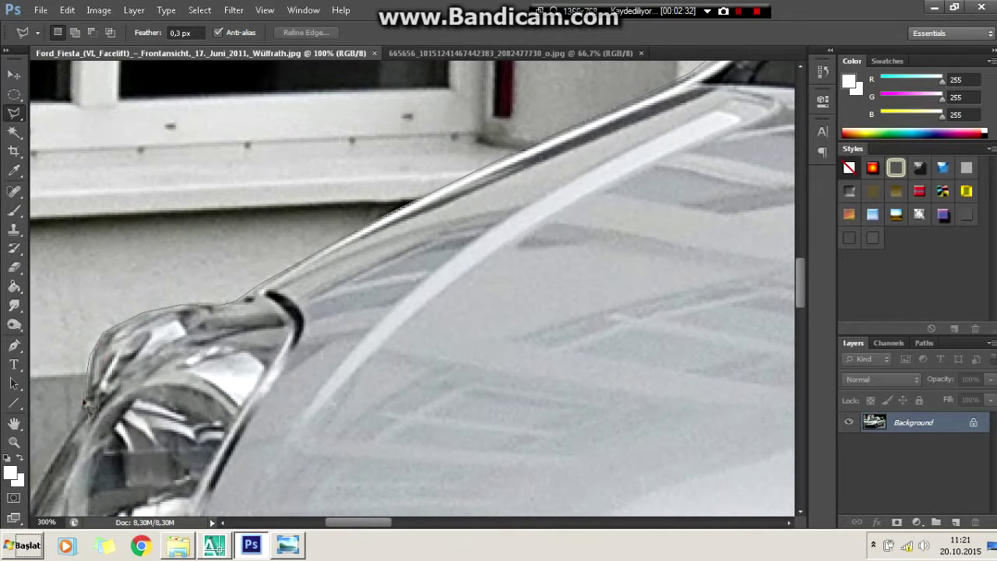
{"action": "scroll", "coordinate": [88, 403], "scroll_direction": "left", "scroll_amount": 4}
{"action": "scroll", "coordinate": [88, 402], "scroll_direction": "down", "scroll_amount": 5}
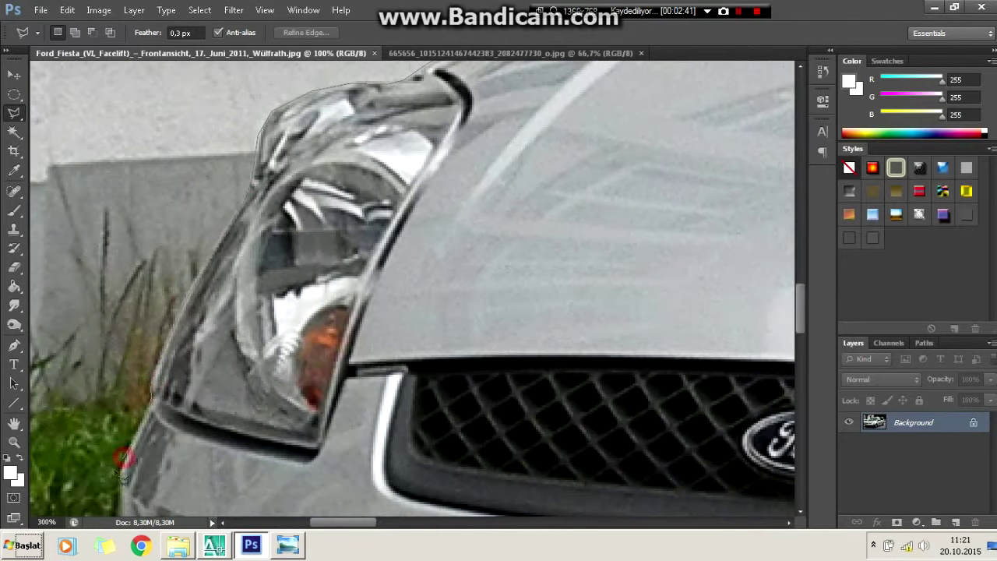
{"action": "scroll", "coordinate": [123, 459], "scroll_direction": "down", "scroll_amount": 5}
{"action": "scroll", "coordinate": [117, 444], "scroll_direction": "down", "scroll_amount": 4}
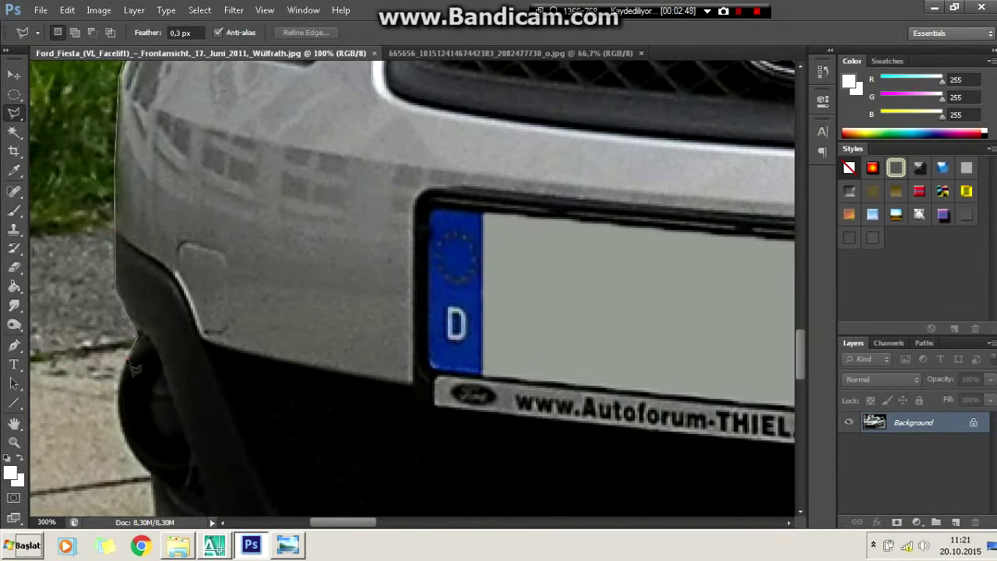
{"action": "scroll", "coordinate": [156, 431], "scroll_direction": "down", "scroll_amount": 3}
{"action": "scroll", "coordinate": [156, 431], "scroll_direction": "down", "scroll_amount": 3}
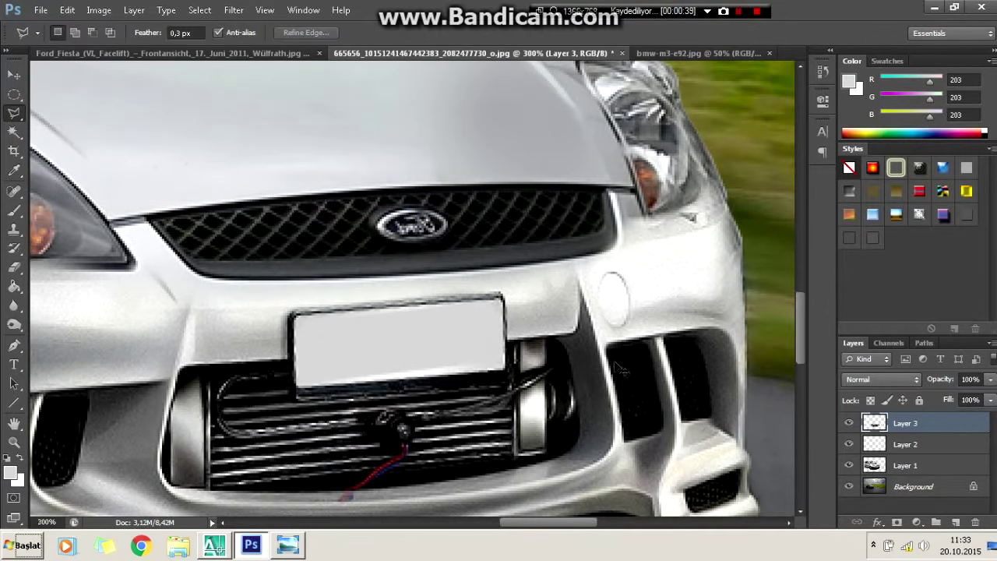
Make Layer 1 the active layer.
{"action": "left_click", "coordinate": [937, 466]}
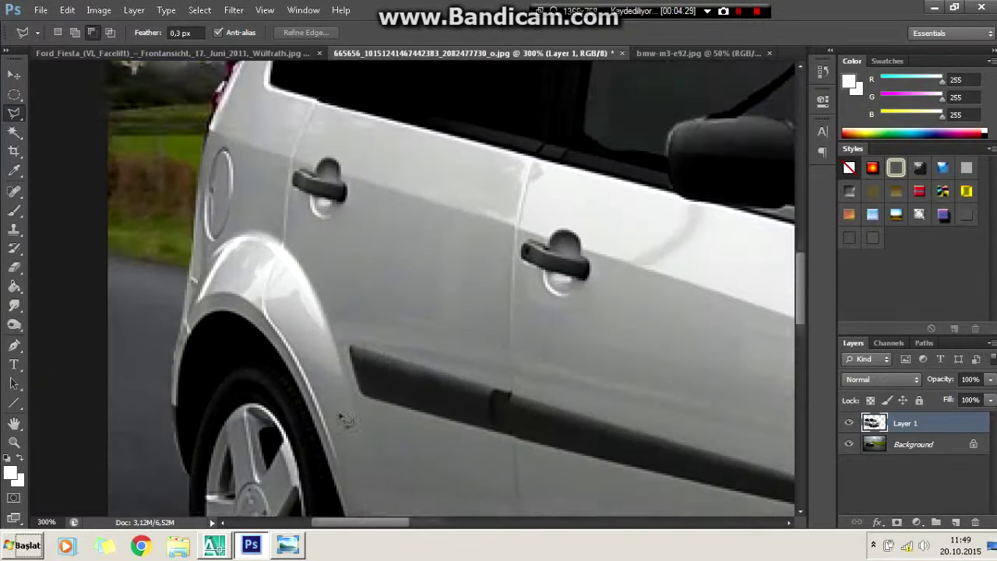
Lasso the whole car and put the side-skirt piece into Free Transform.
{"action": "scroll", "coordinate": [347, 419], "scroll_direction": "down", "scroll_amount": 2}
{"action": "left_click", "coordinate": [59, 374]}
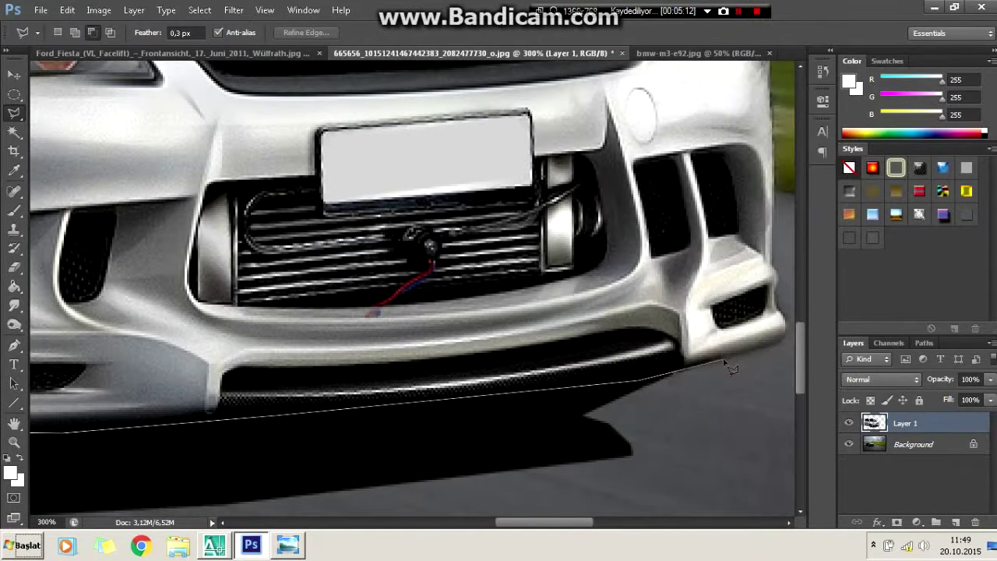
{"action": "key", "text": "ctrl+0"}
{"action": "double_click", "coordinate": [88, 325]}
{"action": "right_click", "coordinate": [267, 262]}
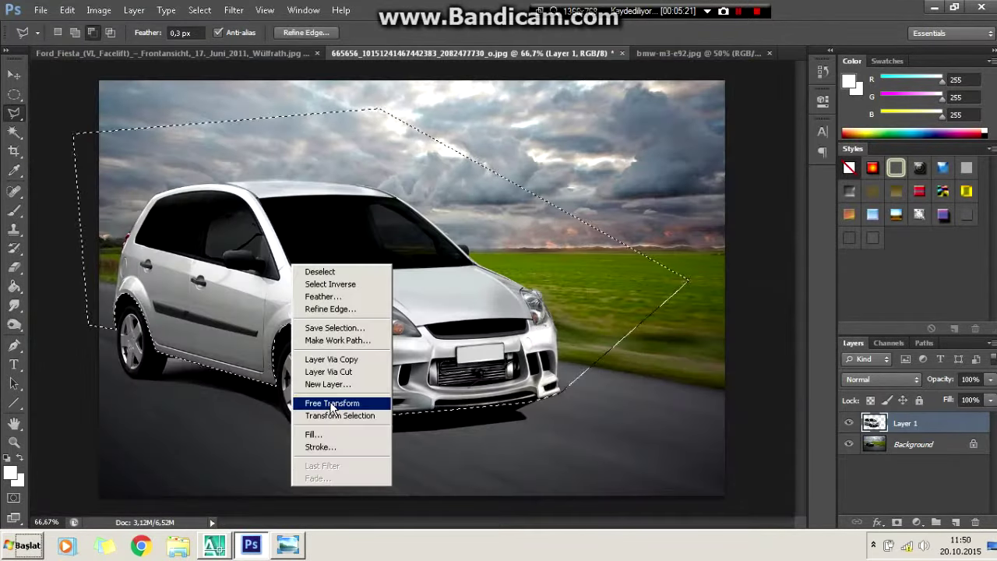
{"action": "left_click", "coordinate": [322, 400]}
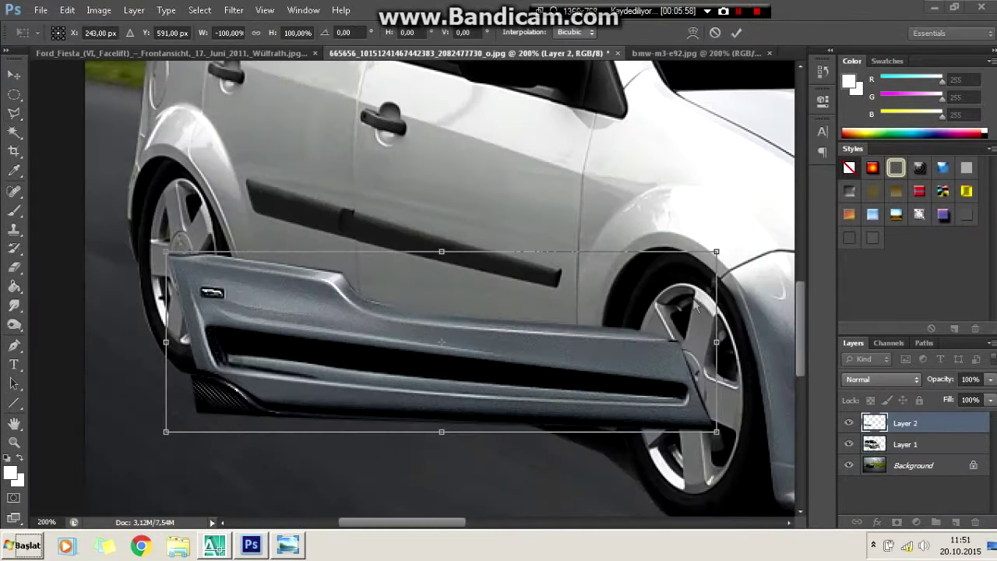
{"action": "right_click", "coordinate": [614, 310]}
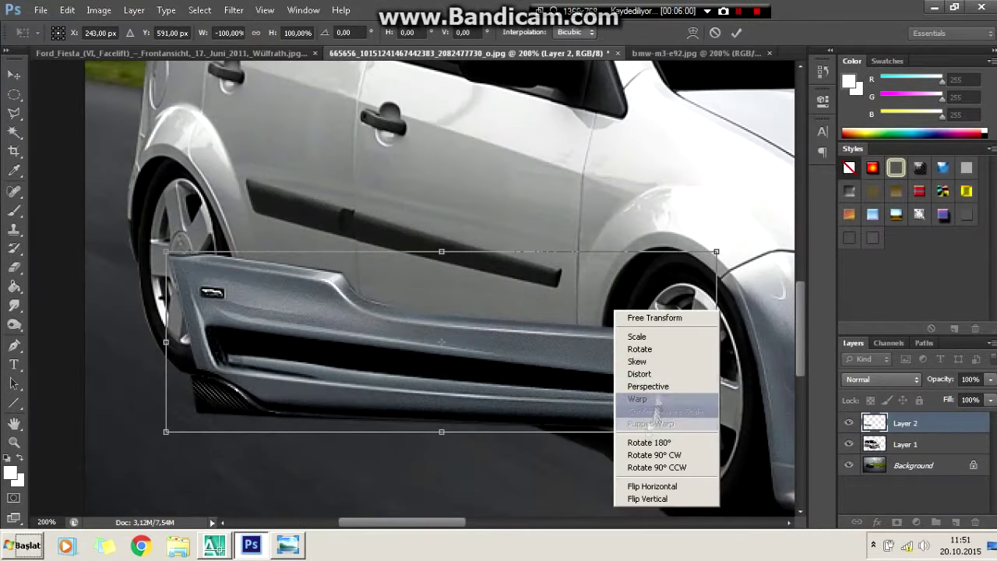
Flip the side skirt horizontally, distort its corners along the sill, and commit.
{"action": "left_click", "coordinate": [646, 504]}
{"action": "left_click_drag", "start_coordinate": [771, 418], "coordinate": [658, 424]}
{"action": "left_click_drag", "start_coordinate": [768, 222], "coordinate": [620, 298]}
{"action": "left_click_drag", "start_coordinate": [222, 223], "coordinate": [227, 239]}
{"action": "left_click_drag", "start_coordinate": [220, 403], "coordinate": [226, 389]}
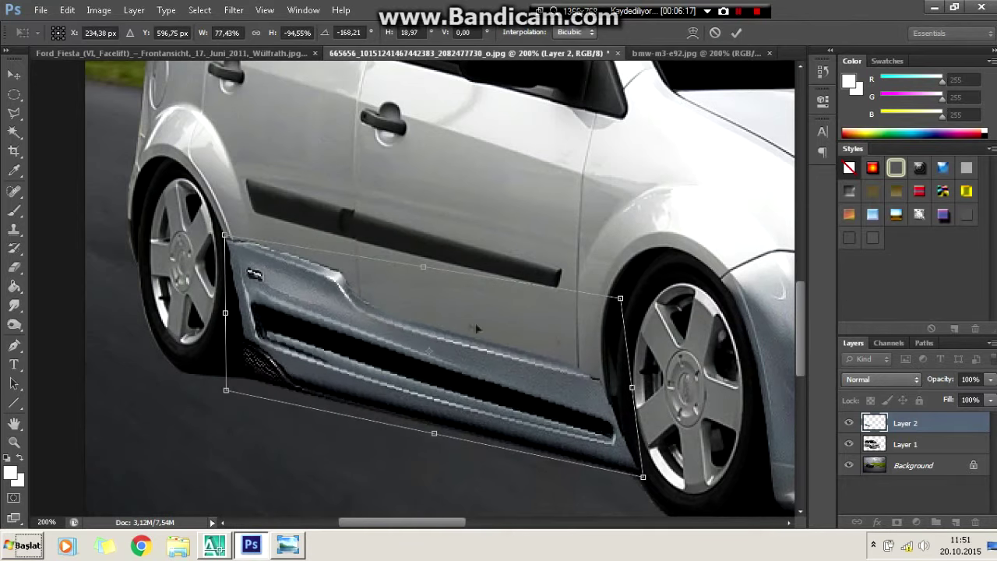
{"action": "left_click_drag", "start_coordinate": [620, 299], "coordinate": [638, 299]}
{"action": "left_click_drag", "start_coordinate": [643, 476], "coordinate": [620, 471]}
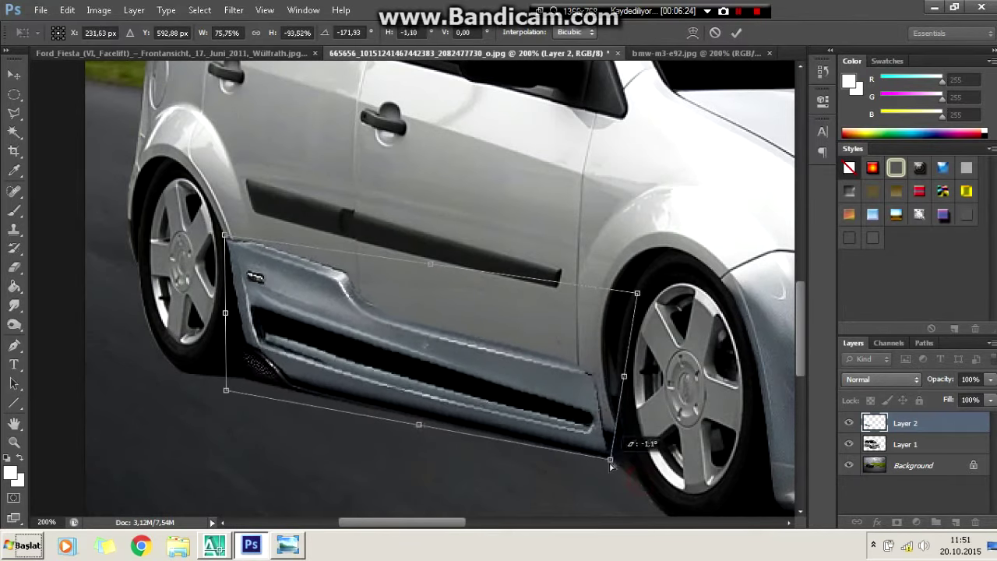
{"action": "left_click", "coordinate": [736, 32]}
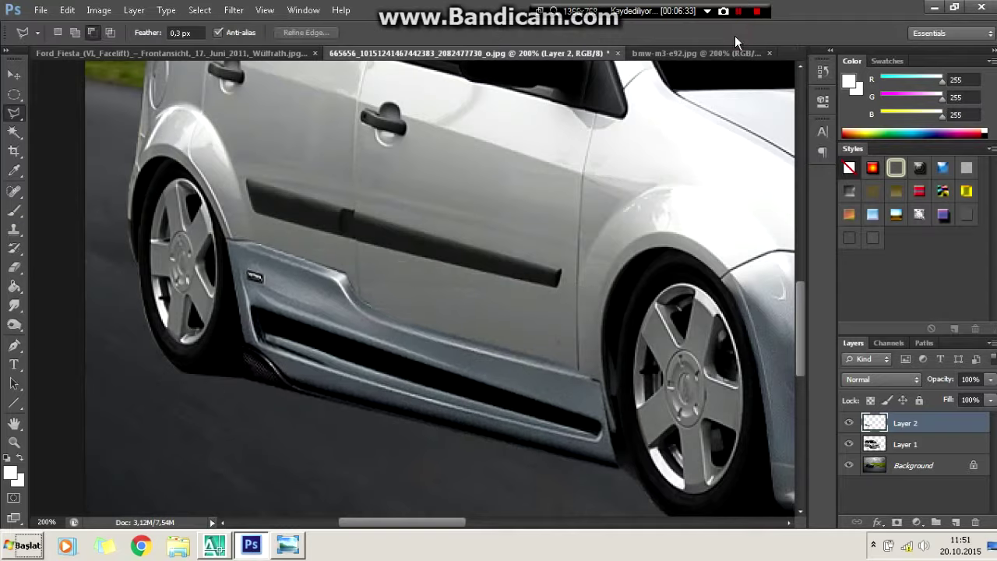
Stroke the Pen path along the side skirt with the brush.
{"action": "key", "text": "ctrl+minus"}
{"action": "key", "text": "ctrl+minus"}
{"action": "key", "text": "ctrl+plus"}
{"action": "key", "text": "ctrl+plus"}
{"action": "key", "text": "ctrl+plus"}
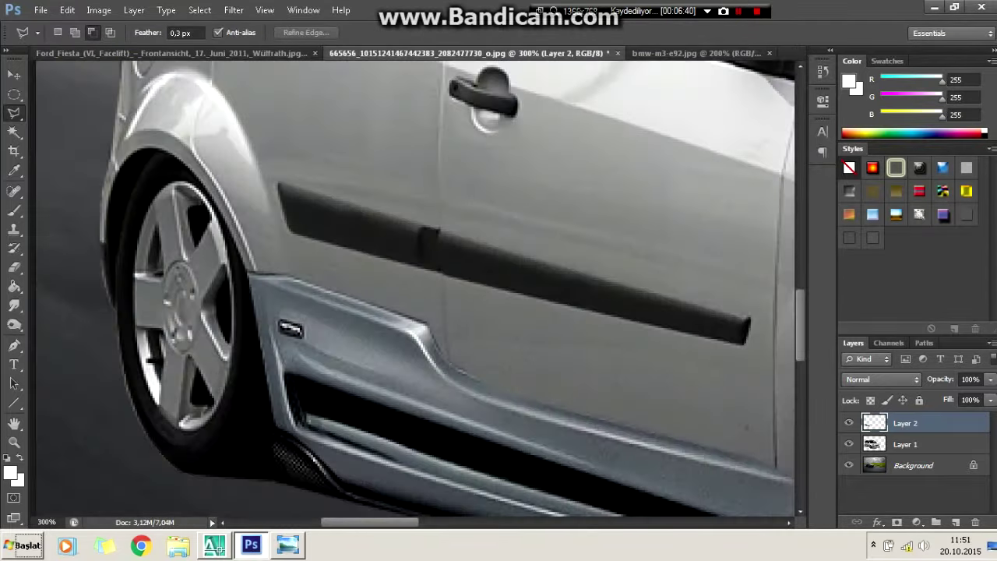
{"action": "key", "text": "p"}
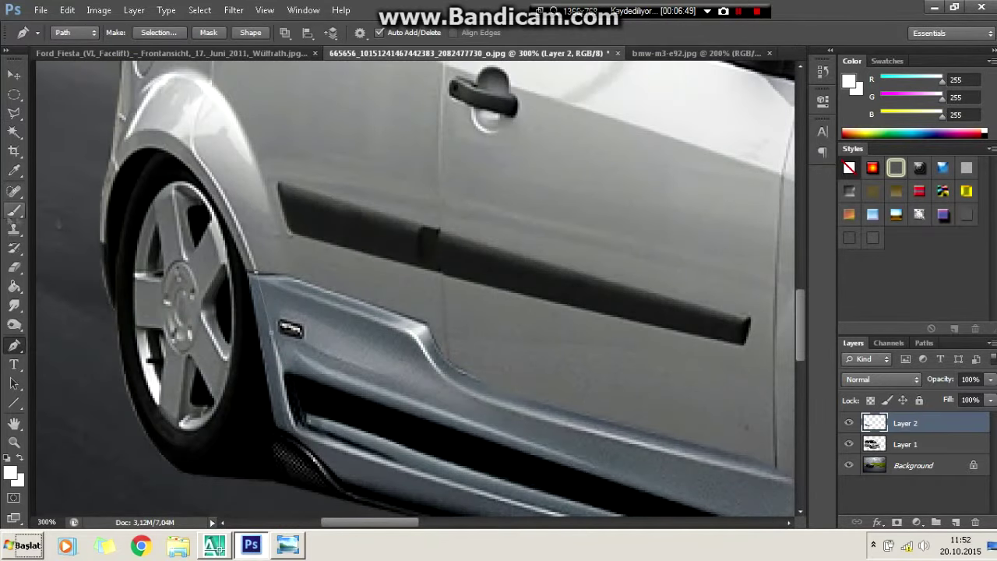
{"action": "key", "text": "b"}
{"action": "left_click", "coordinate": [47, 32]}
{"action": "key", "text": "Escape"}
{"action": "key", "text": "p"}
{"action": "right_click", "coordinate": [262, 80]}
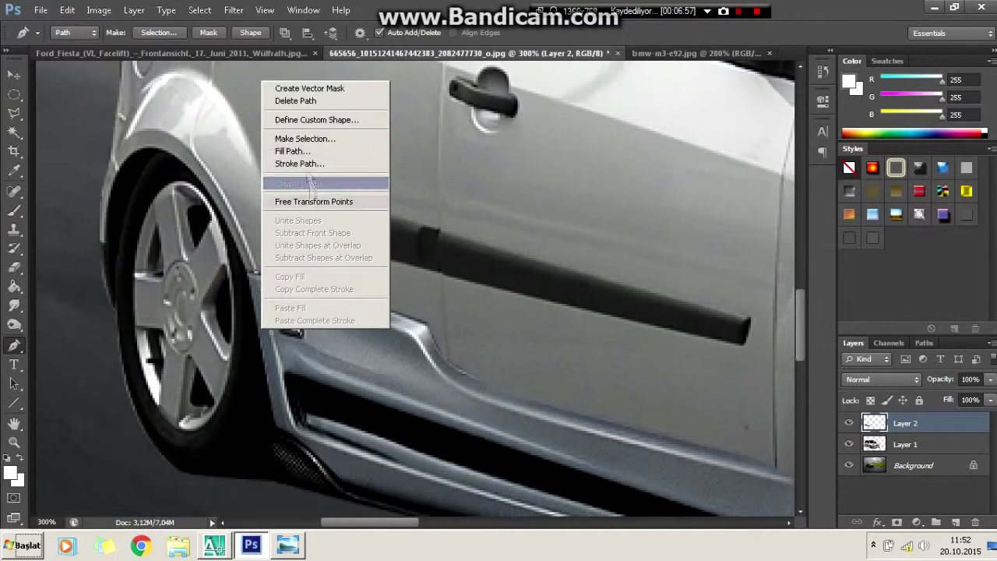
{"action": "left_click", "coordinate": [299, 164]}
{"action": "left_click", "coordinate": [596, 185]}
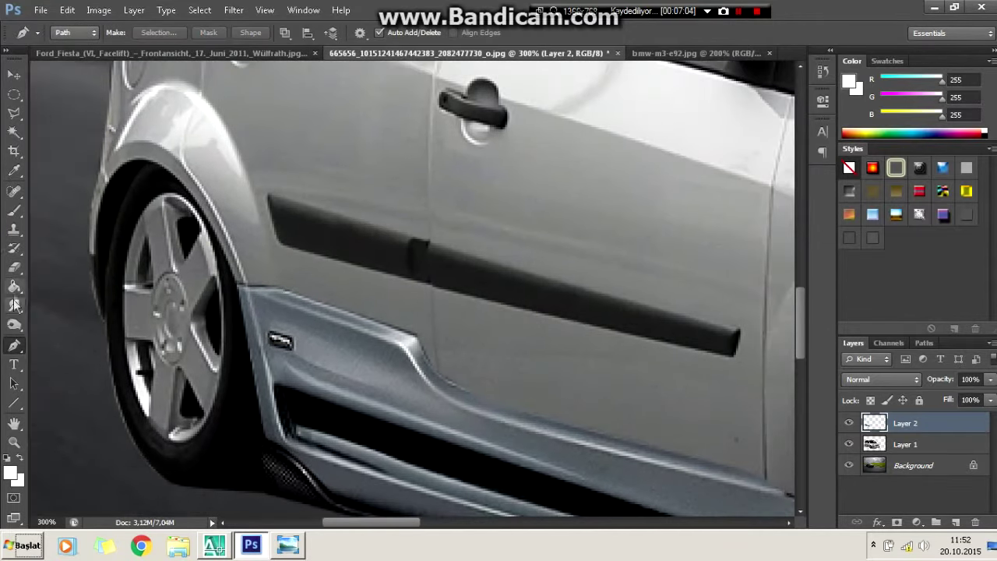
Erase stray skirt edges, outline the front wheel arch, and set a soft 26% brush.
{"action": "key", "text": "e"}
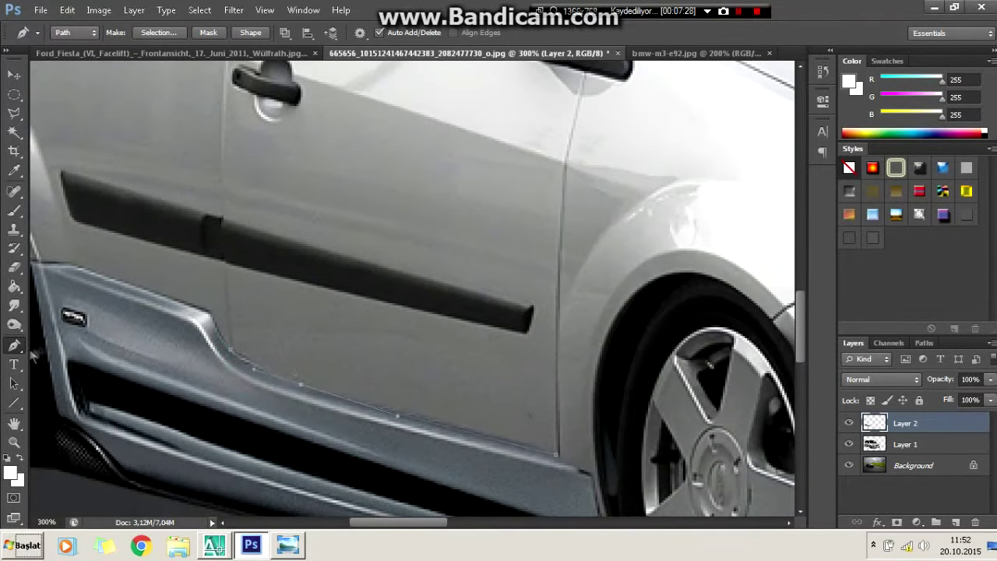
{"action": "right_click", "coordinate": [234, 311]}
{"action": "left_click", "coordinate": [289, 134]}
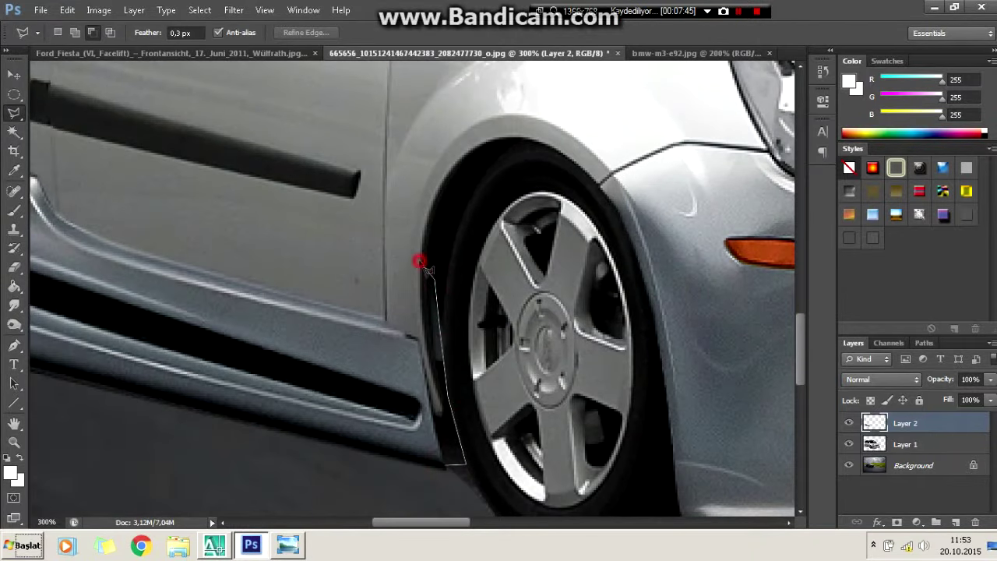
{"action": "double_click", "coordinate": [424, 370]}
{"action": "key", "text": "b"}
{"action": "left_click", "coordinate": [60, 33]}
{"action": "left_click", "coordinate": [305, 33]}
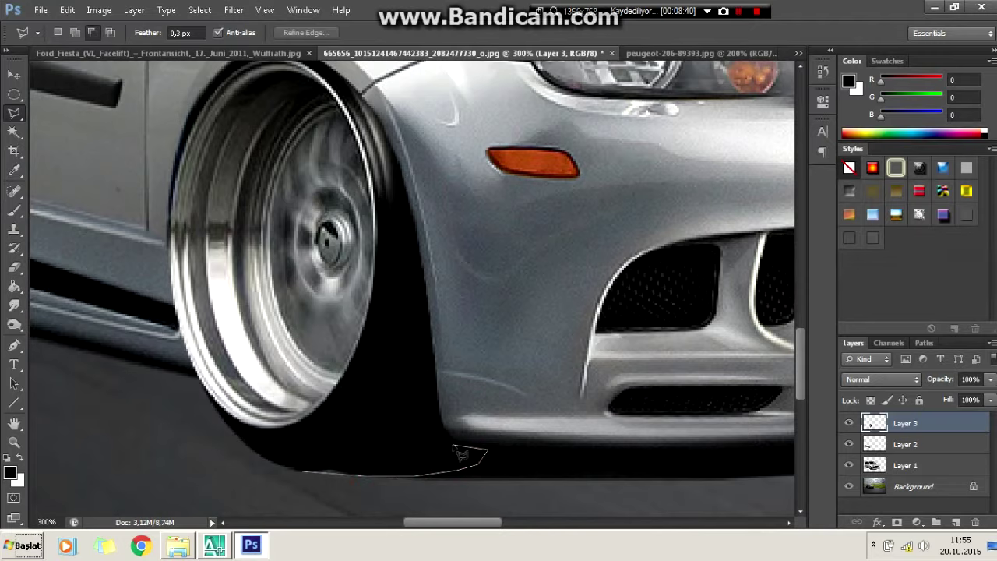
Move and narrow the flipped wheel into the rear arch, then commit the transform.
{"action": "key", "text": "b"}
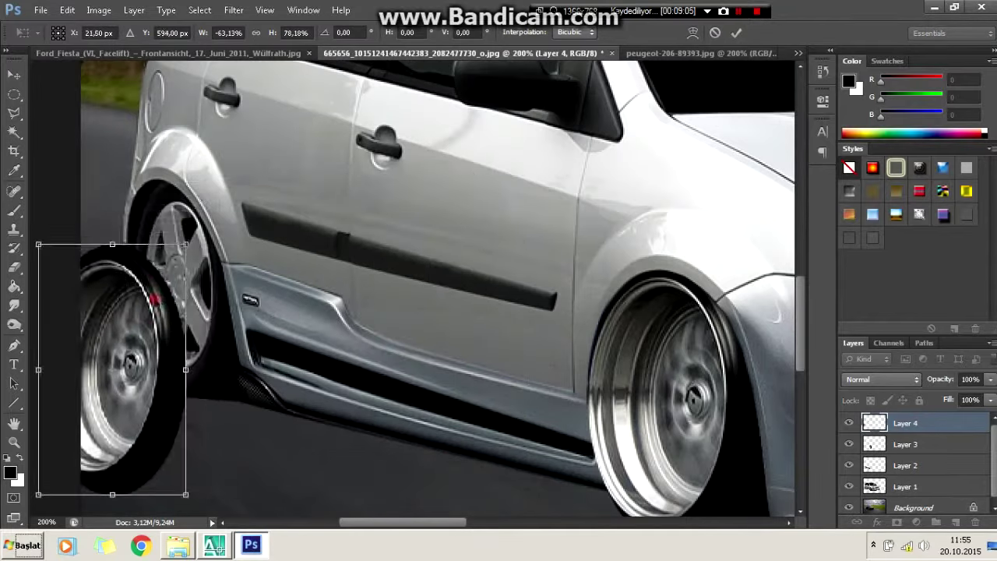
{"action": "left_click_drag", "start_coordinate": [154, 298], "coordinate": [196, 228]}
{"action": "left_click_drag", "start_coordinate": [78, 296], "coordinate": [112, 299]}
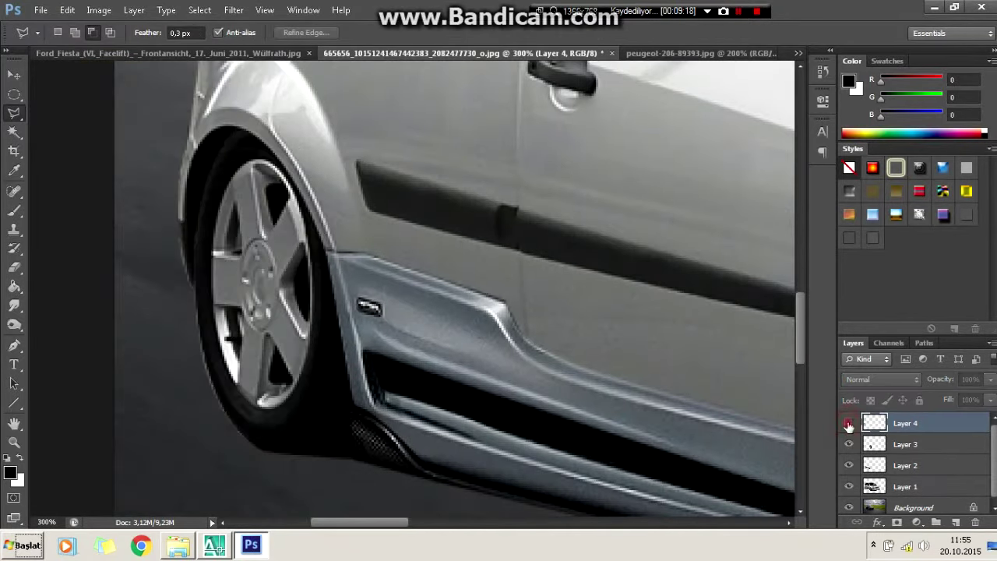
{"action": "left_click", "coordinate": [849, 423]}
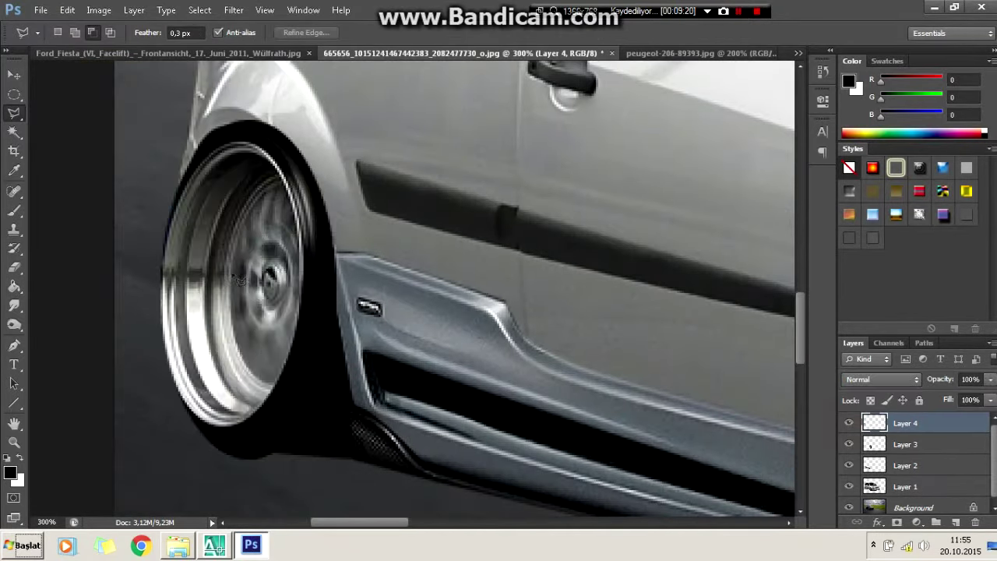
{"action": "key", "text": "ctrl+t"}
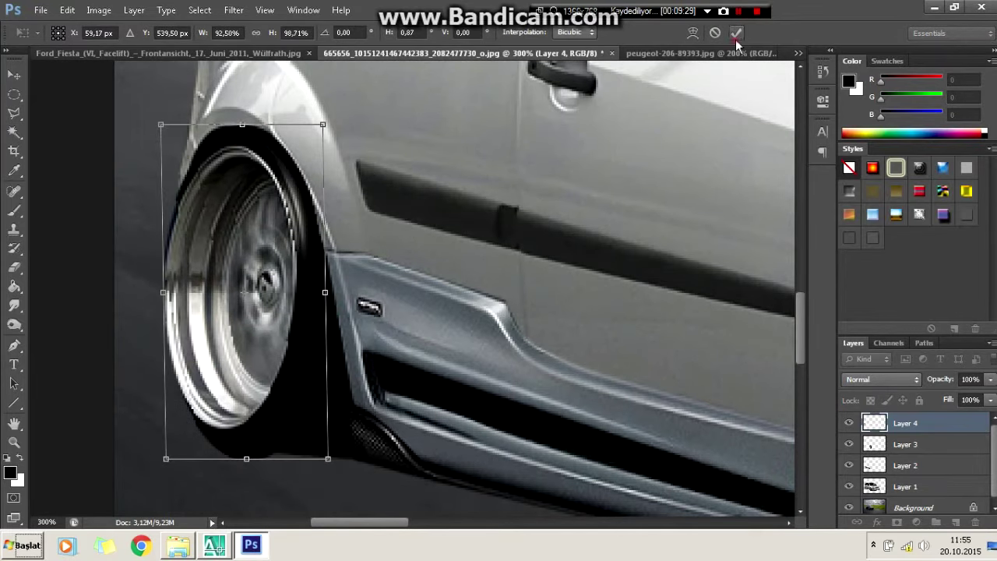
{"action": "left_click", "coordinate": [736, 33]}
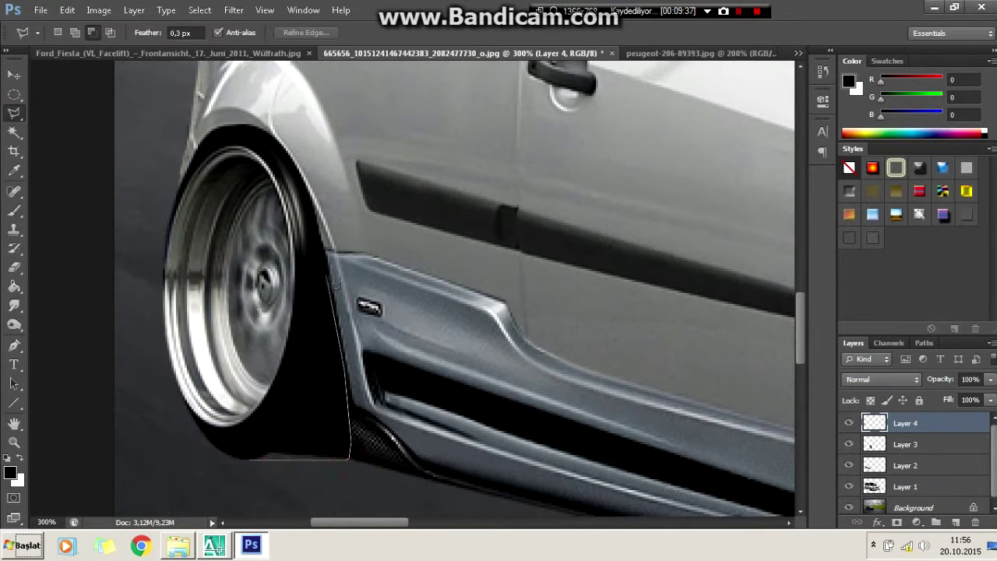
Select inside the rear arch and paint it black.
{"action": "double_click", "coordinate": [280, 444]}
{"action": "key", "text": "b"}
{"action": "key", "text": "l"}
{"action": "left_click", "coordinate": [556, 219]}
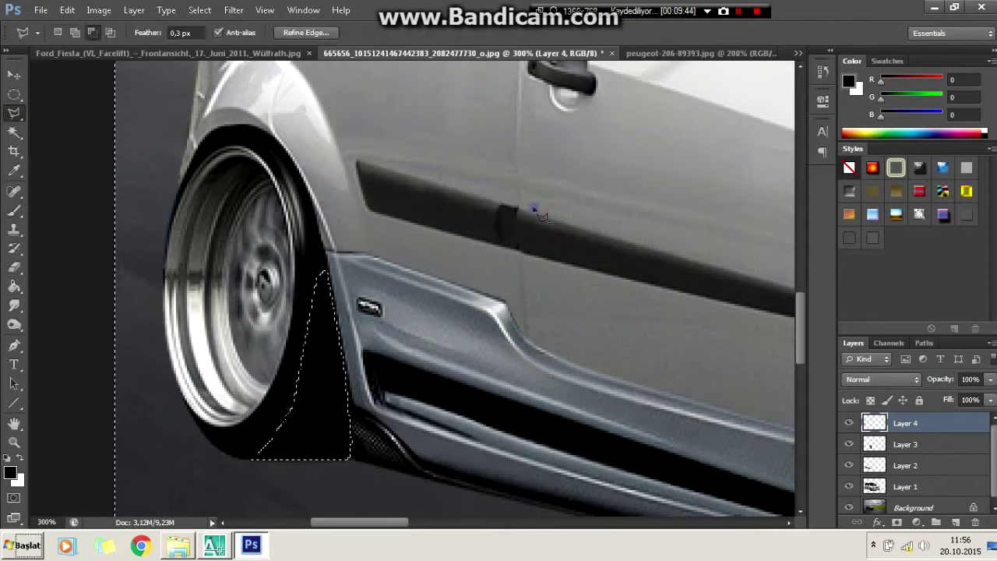
{"action": "left_click", "coordinate": [849, 423]}
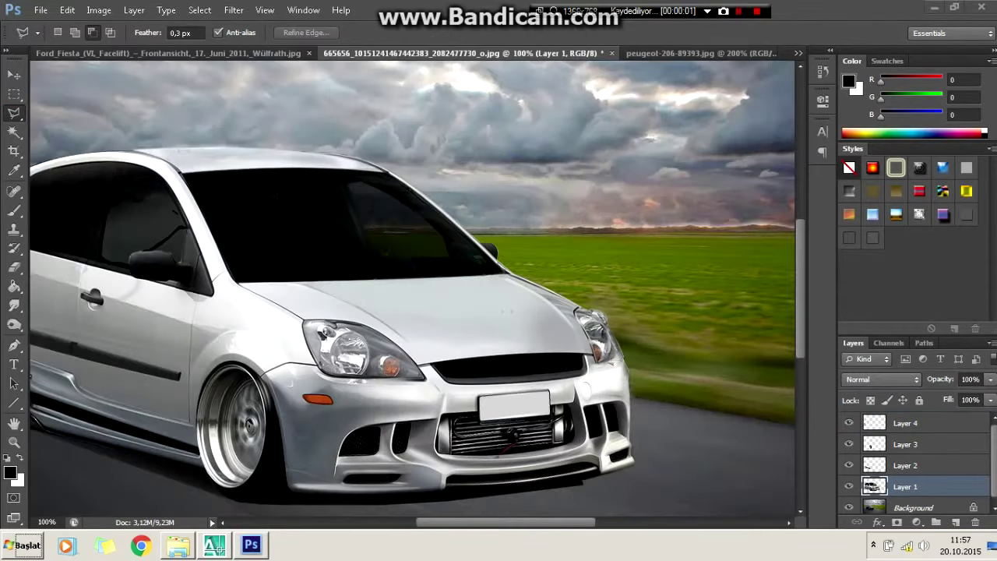
Lasso around both headlight housings.
{"action": "scroll", "coordinate": [412, 326], "scroll_direction": "up", "scroll_amount": 1}
{"action": "scroll", "coordinate": [412, 326], "scroll_direction": "up", "scroll_amount": 1}
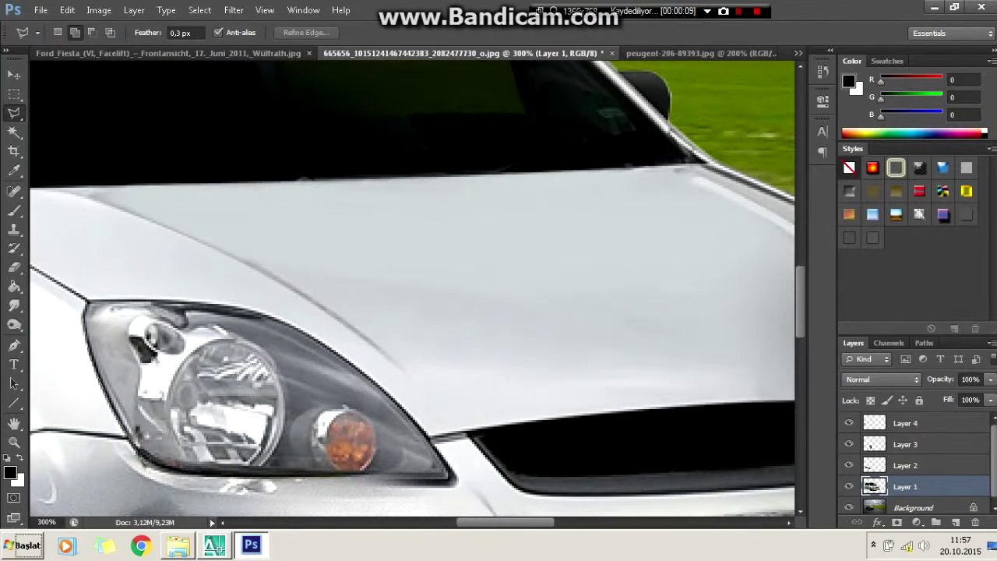
{"action": "left_click", "coordinate": [428, 487]}
{"action": "left_click", "coordinate": [343, 374]}
{"action": "left_click", "coordinate": [256, 314]}
{"action": "left_click", "coordinate": [116, 296]}
{"action": "left_click", "coordinate": [85, 304]}
{"action": "scroll", "coordinate": [586, 419], "scroll_direction": "right", "scroll_amount": 5}
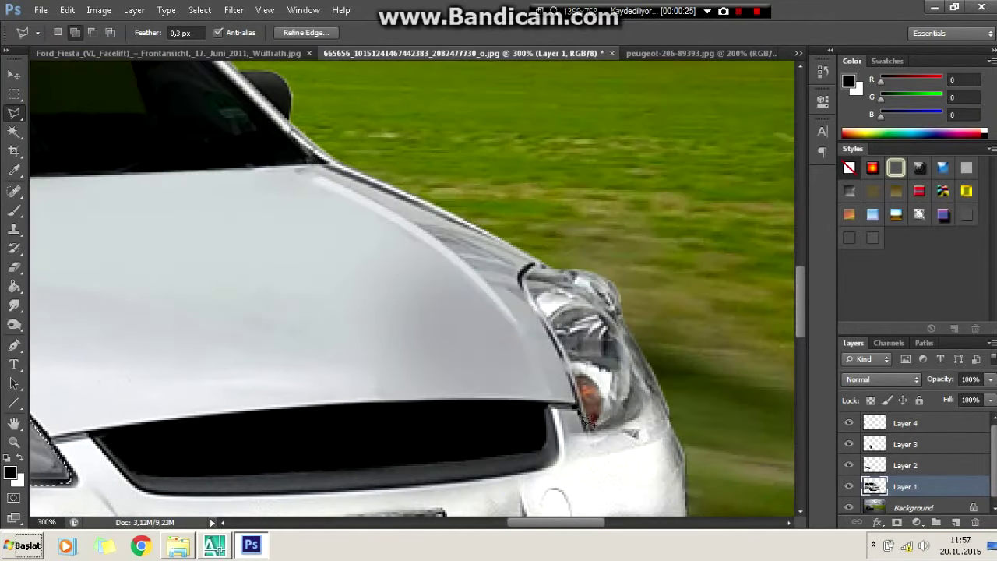
{"action": "left_click", "coordinate": [647, 398]}
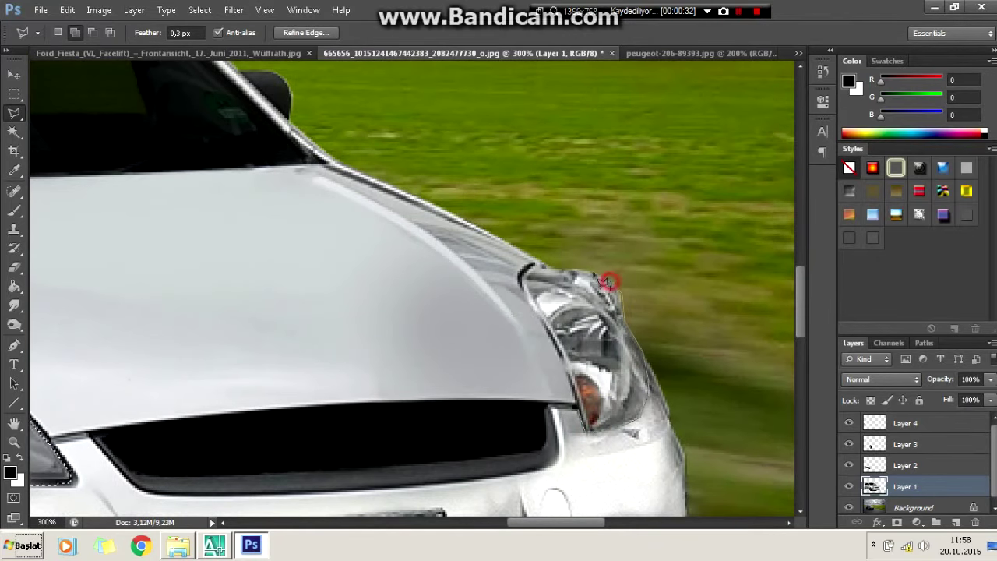
{"action": "double_click", "coordinate": [592, 405]}
Darken the headlights with a Levels midtone of 0,52.
{"action": "key", "text": "ctrl+1"}
{"action": "left_click", "coordinate": [99, 9]}
{"action": "left_click", "coordinate": [444, 51]}
{"action": "left_click_drag", "start_coordinate": [750, 274], "coordinate": [786, 273]}
{"action": "key", "text": "Return"}
{"action": "left_click", "coordinate": [356, 298]}
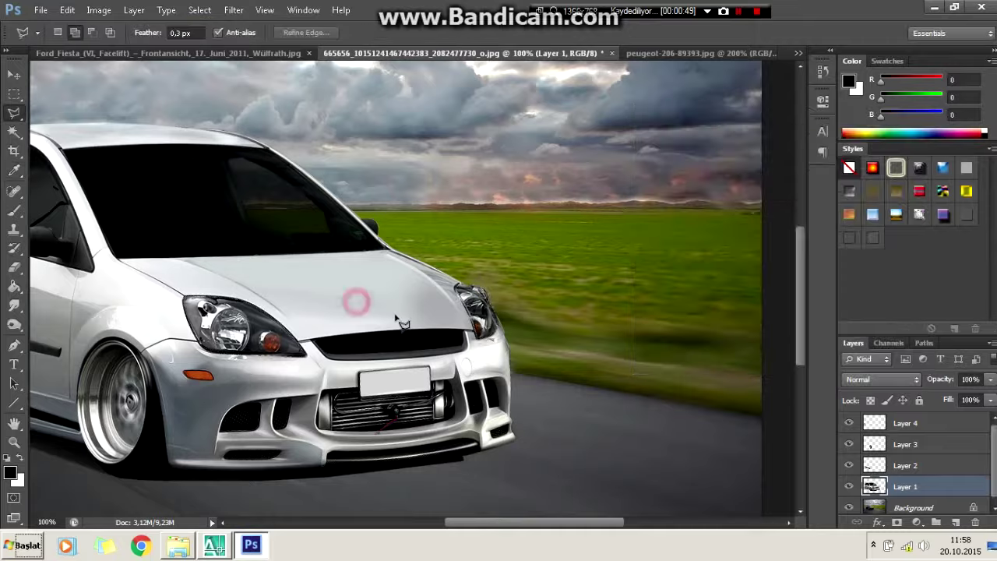
Add a new Layer 5 above Layer 1 and set the brush colour to white.
{"action": "scroll", "coordinate": [356, 298], "scroll_direction": "up", "scroll_amount": 1}
{"action": "scroll", "coordinate": [436, 460], "scroll_direction": "up", "scroll_amount": 1}
{"action": "scroll", "coordinate": [470, 423], "scroll_direction": "up", "scroll_amount": 1}
{"action": "left_click", "coordinate": [955, 522]}
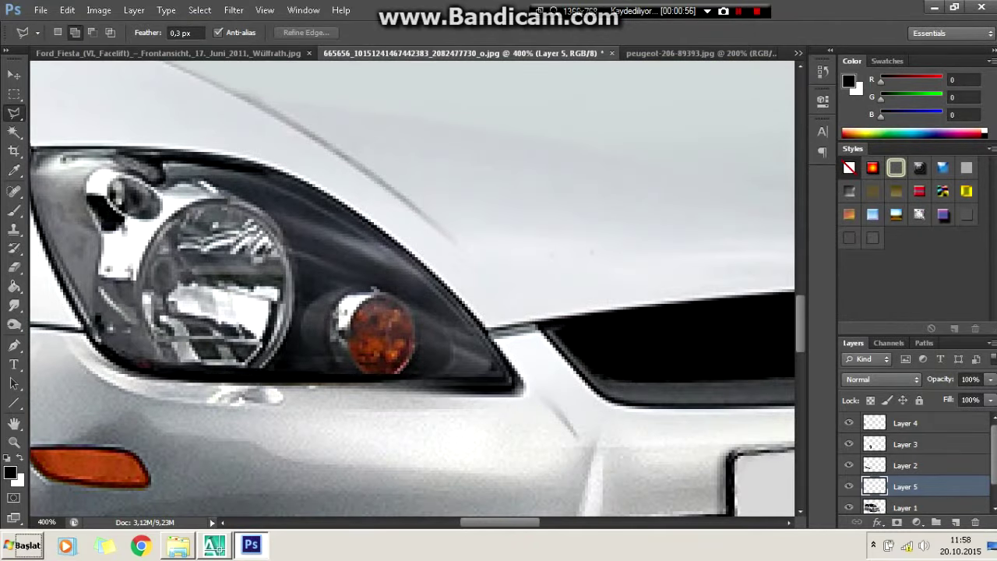
{"action": "left_click", "coordinate": [13, 204]}
{"action": "left_click", "coordinate": [9, 471]}
{"action": "left_click", "coordinate": [571, 151]}
{"action": "left_click", "coordinate": [872, 140]}
{"action": "left_click", "coordinate": [72, 35]}
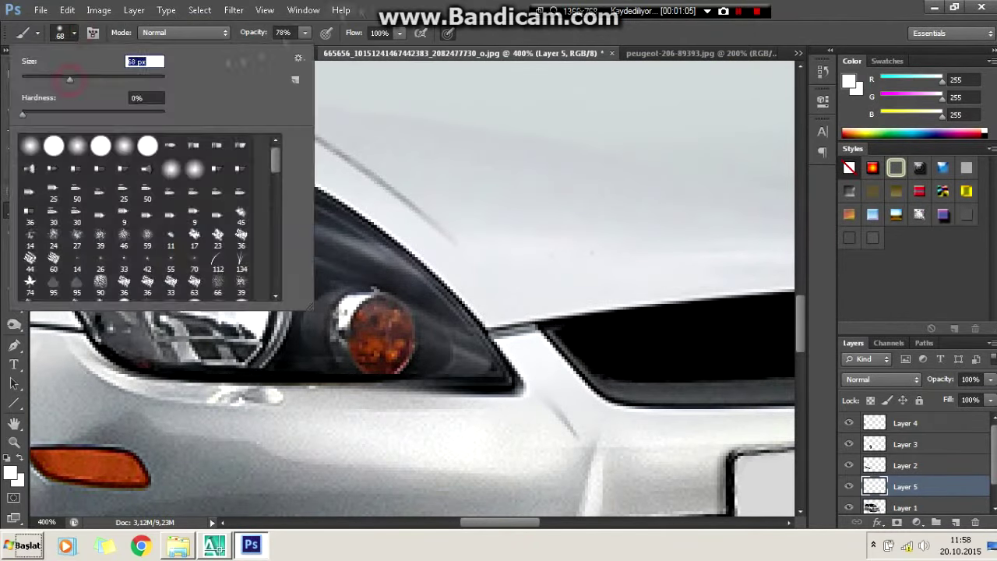
Paint white 22 px spots on the turn signal and both headlights.
{"action": "left_click_drag", "start_coordinate": [70, 78], "coordinate": [47, 79]}
{"action": "key", "text": "Return"}
{"action": "left_click", "coordinate": [379, 334]}
{"action": "scroll", "coordinate": [437, 311], "scroll_direction": "right", "scroll_amount": 5}
{"action": "left_click", "coordinate": [366, 277]}
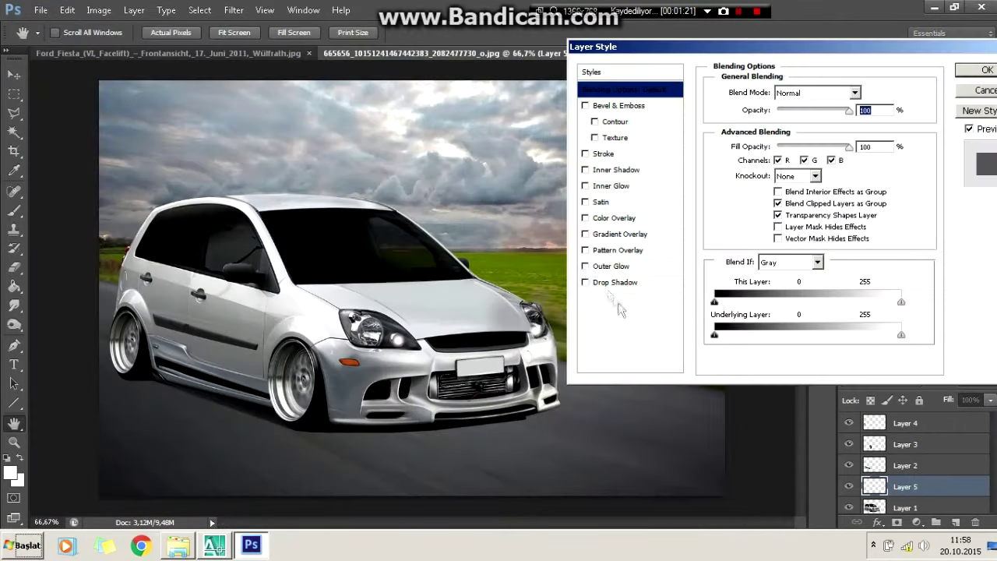
Give Layer 5 an orange Outer Glow with a wider spread.
{"action": "left_click", "coordinate": [614, 267]}
{"action": "left_click", "coordinate": [752, 144]}
{"action": "left_click", "coordinate": [725, 214]}
{"action": "left_click", "coordinate": [891, 151]}
{"action": "left_click_drag", "start_coordinate": [766, 201], "coordinate": [771, 205]}
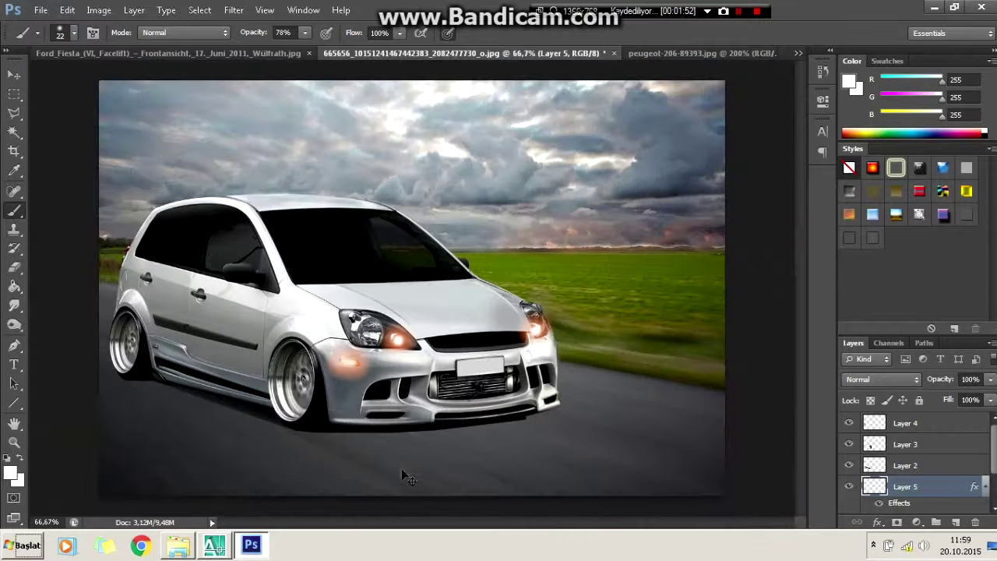
Zoom out to view the whole finished Fiesta composite.
{"action": "key", "text": "ctrl+minus"}
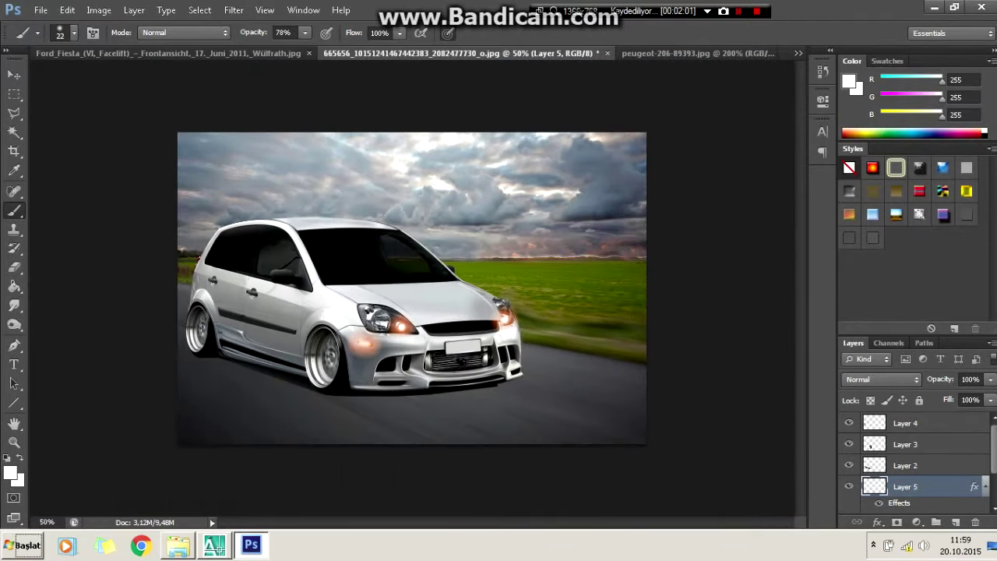
{"action": "scroll", "coordinate": [918, 460], "scroll_direction": "up", "scroll_amount": 2}
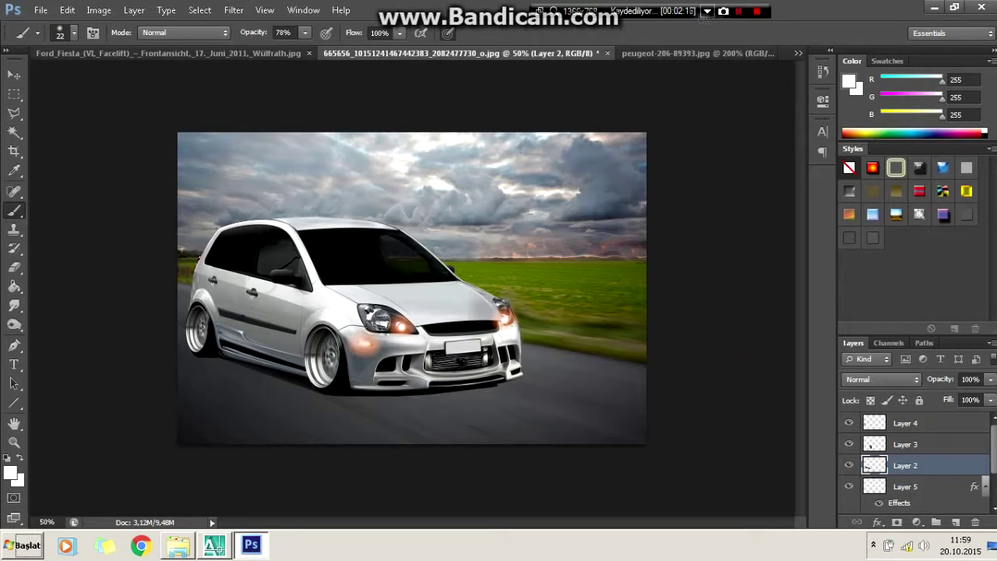